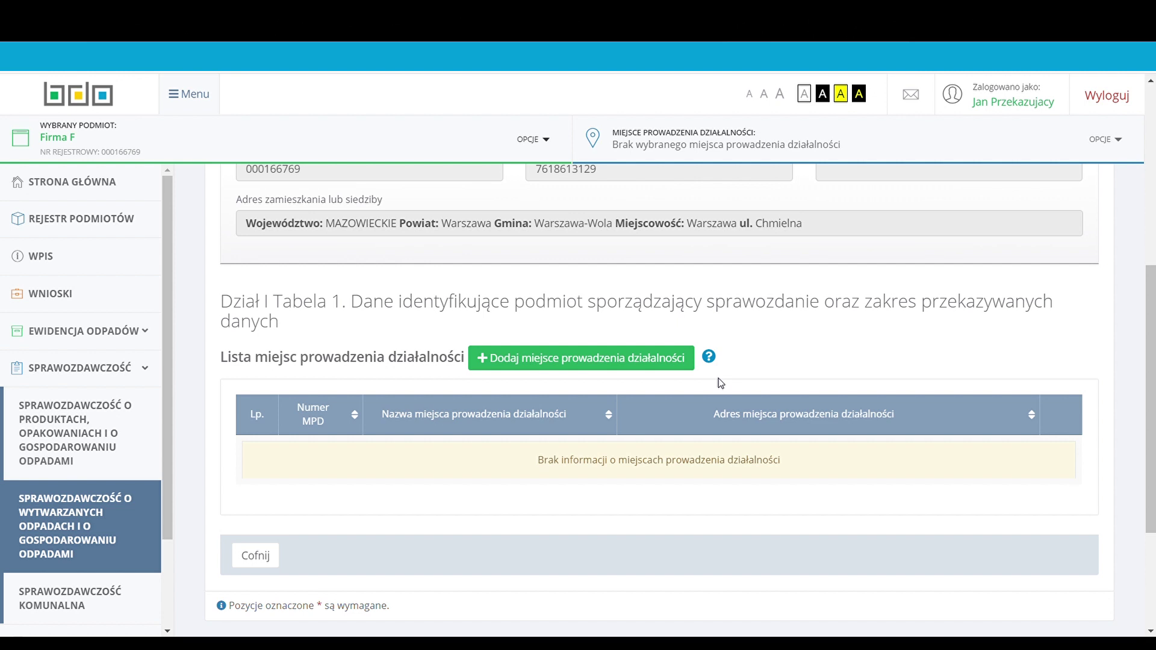
Add a place of business to Dział I Tabela 1, searching for "m" and choosing Miejsce 2
click(564, 361)
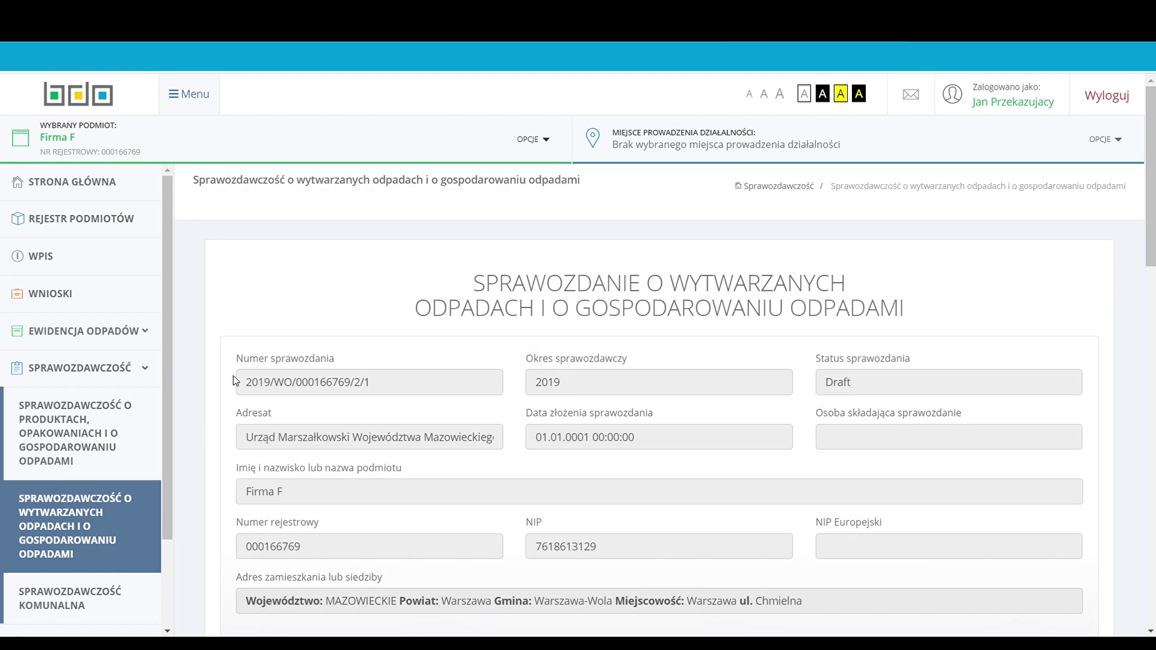
scroll(221, 397, down, 2)
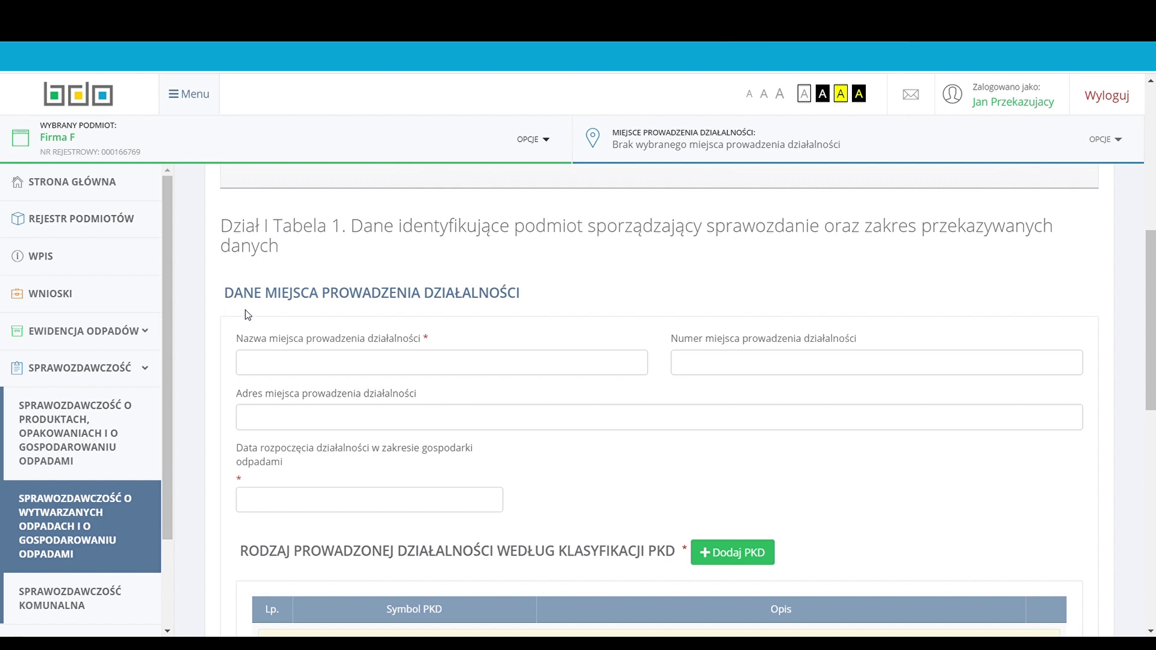
scroll(209, 313, down, 5)
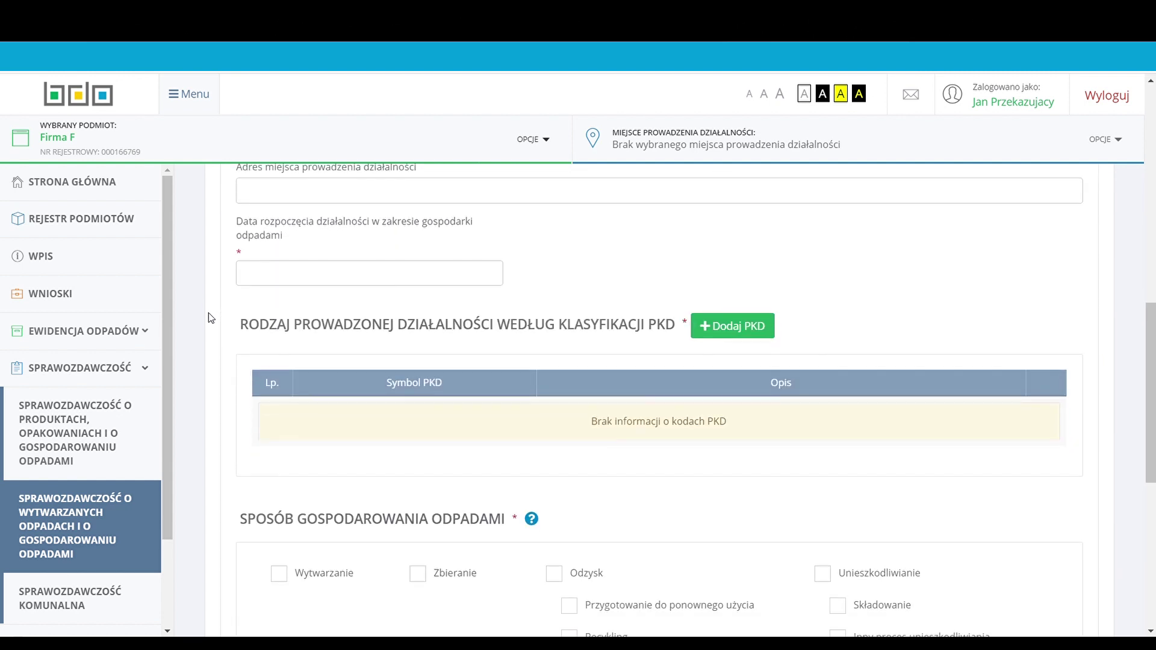
scroll(237, 281, up, 1)
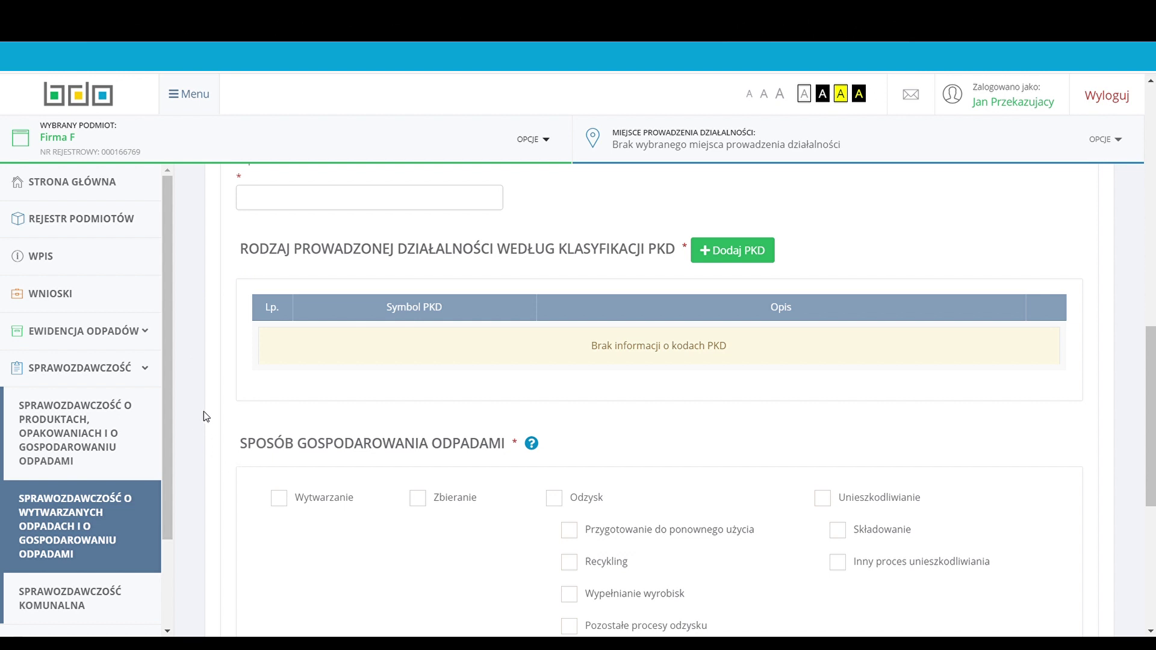
scroll(203, 412, up, 5)
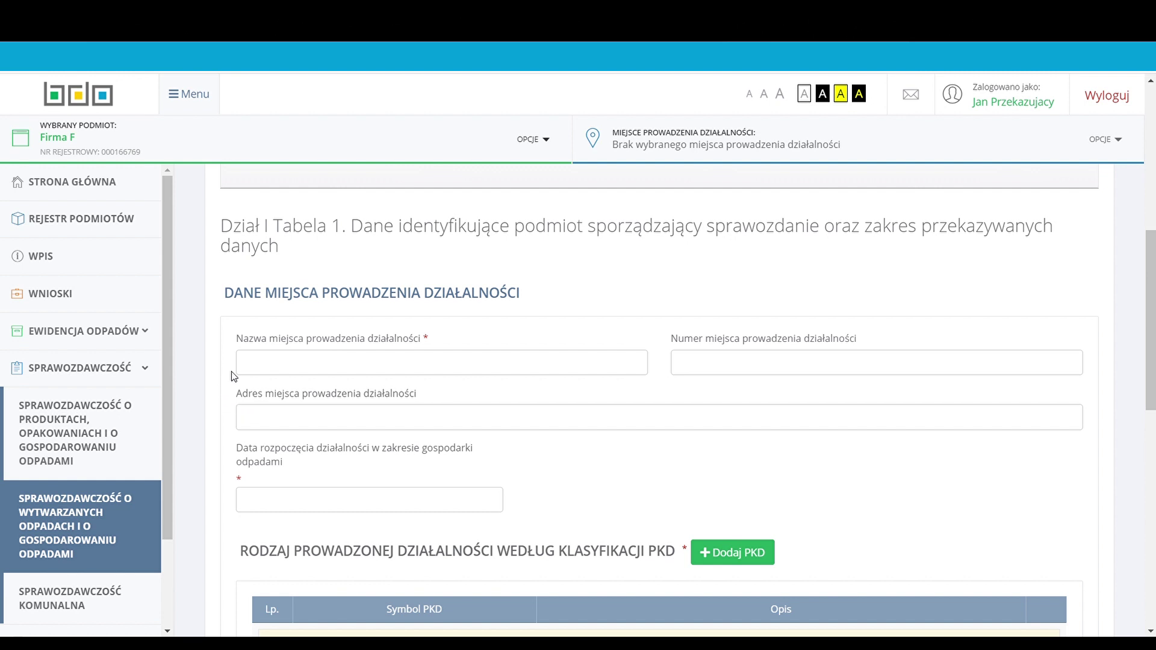
click(261, 365)
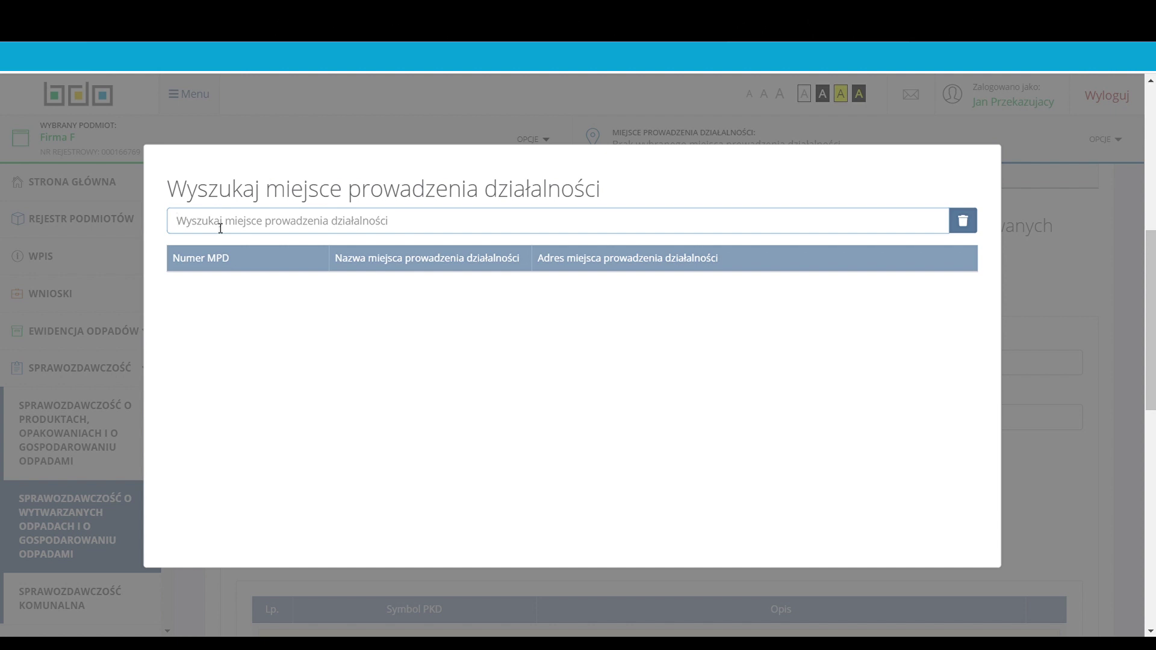
text(m)
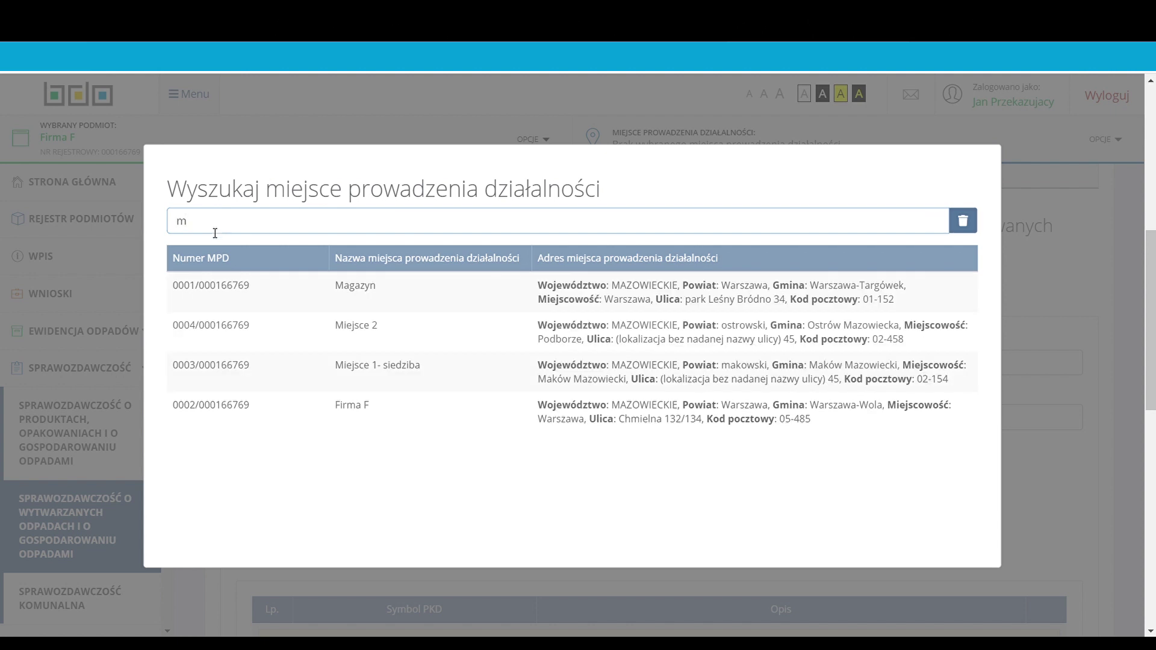
click(250, 330)
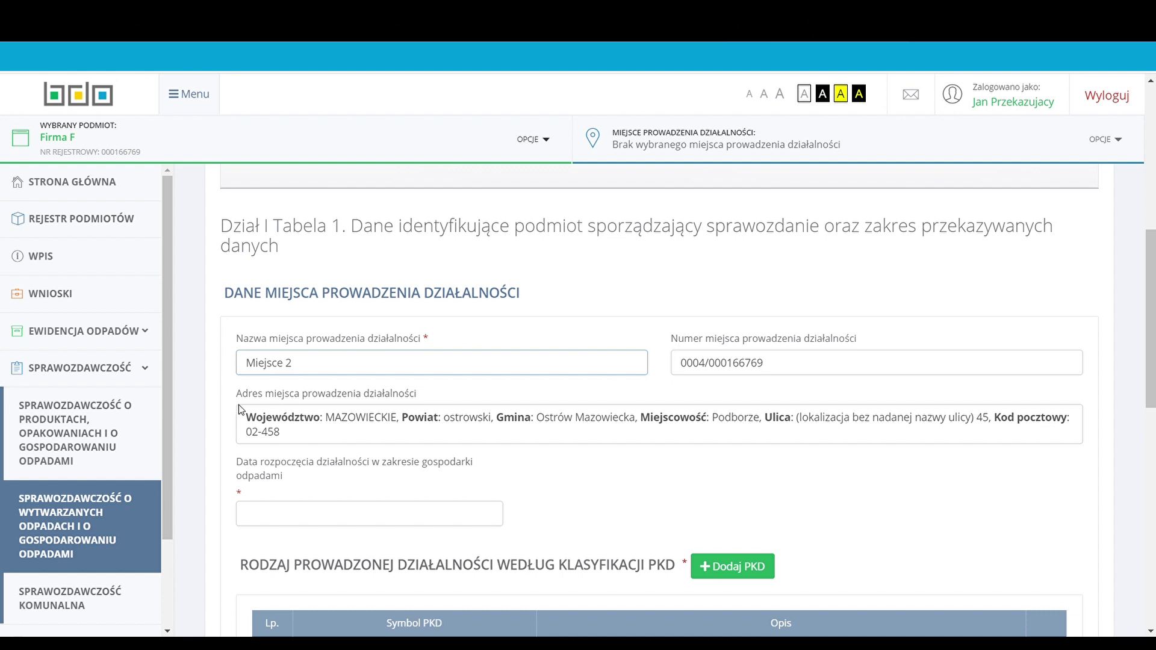
Set the start date of waste management activity for Miejsce 2 to 03-02-2019
scroll(204, 388, down, 3)
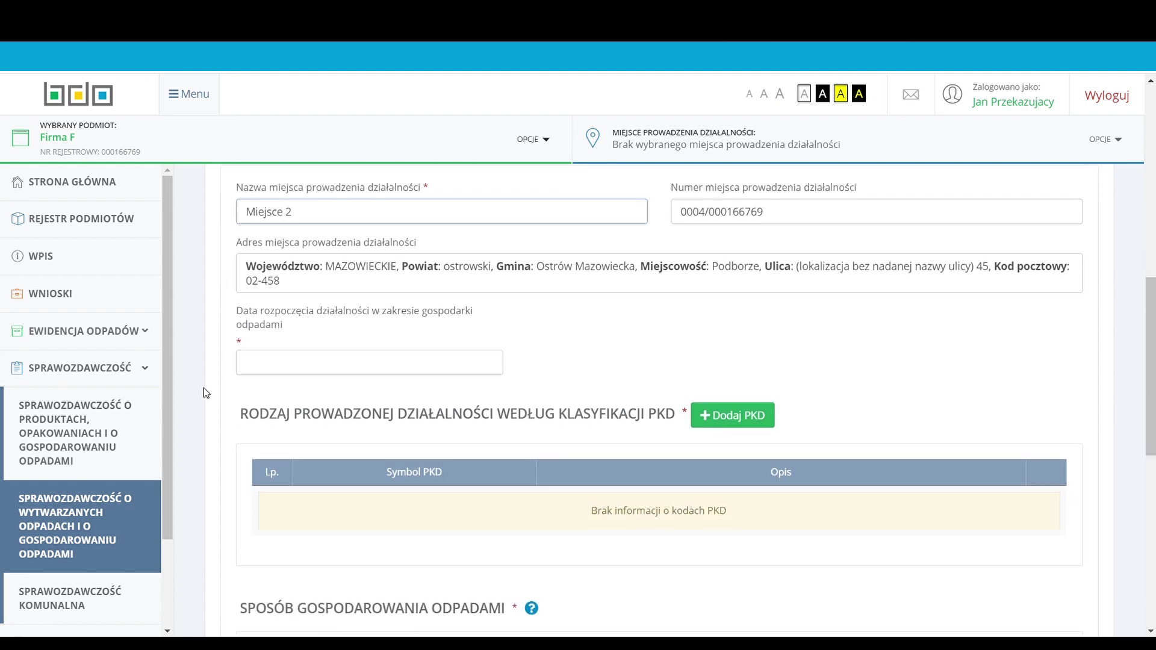
click(257, 368)
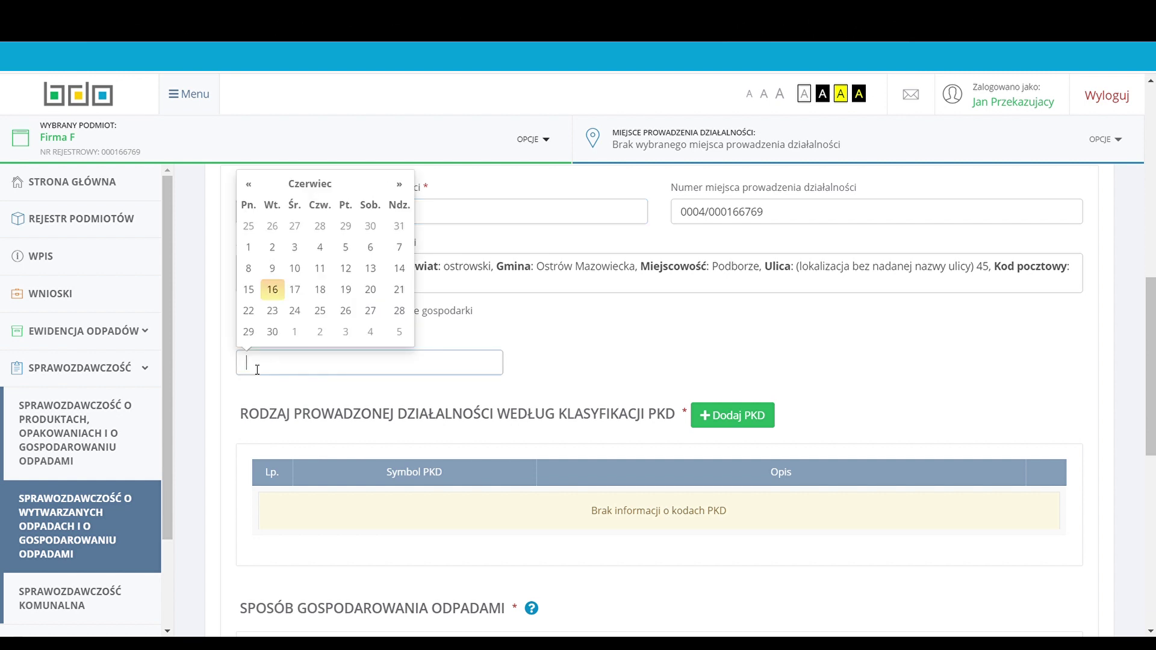
click(305, 185)
click(290, 230)
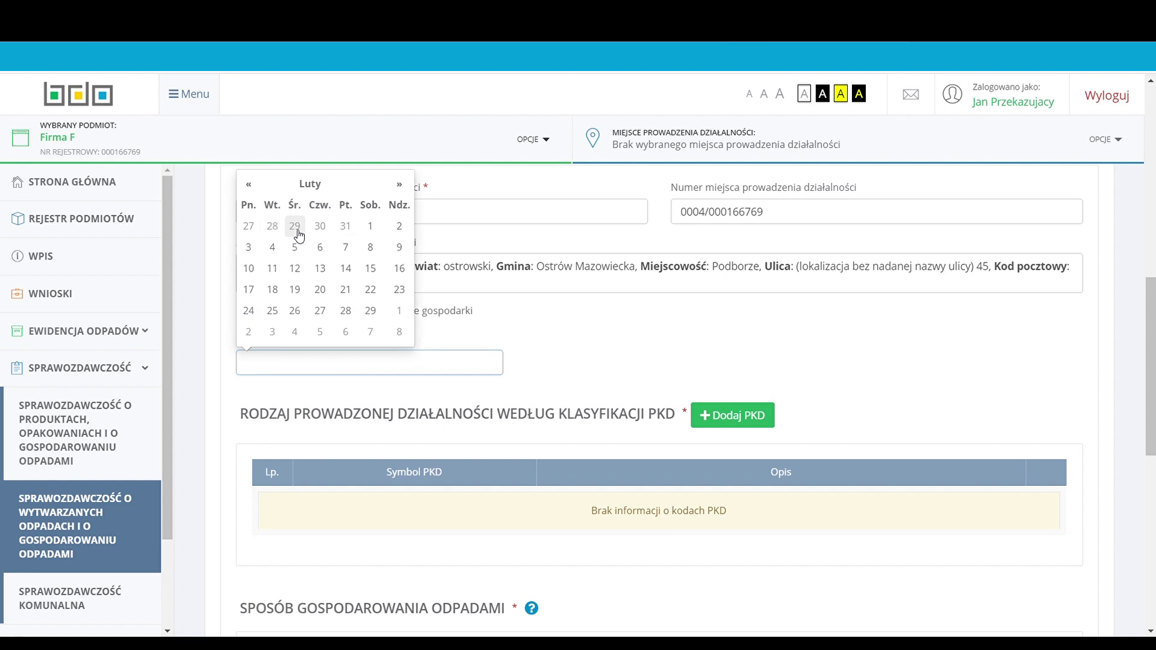
click(250, 247)
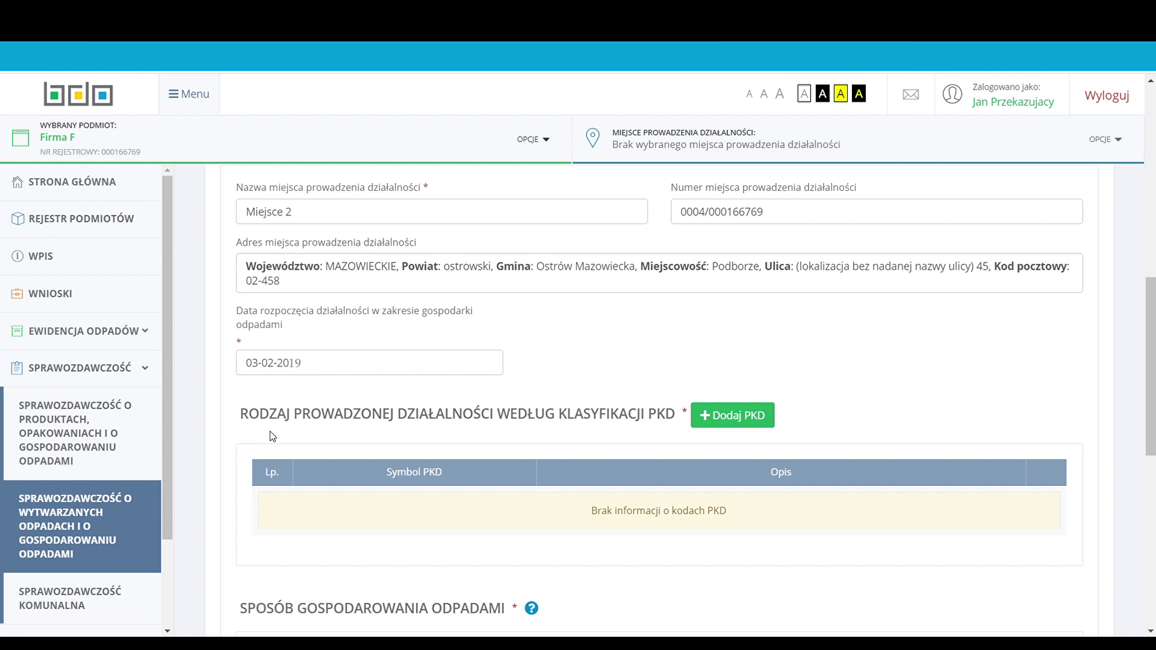
Search the PKD codes for "38" and add 38.11.Z, Zbieranie odpadów innych niż niebezpieczne
click(743, 421)
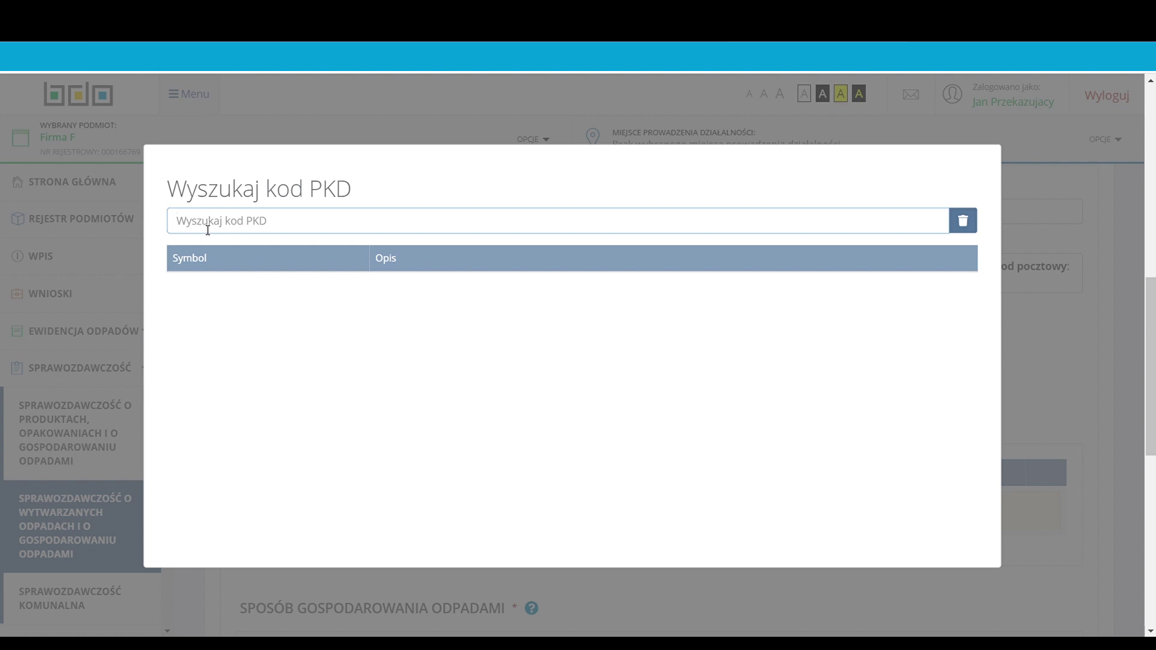
text(38)
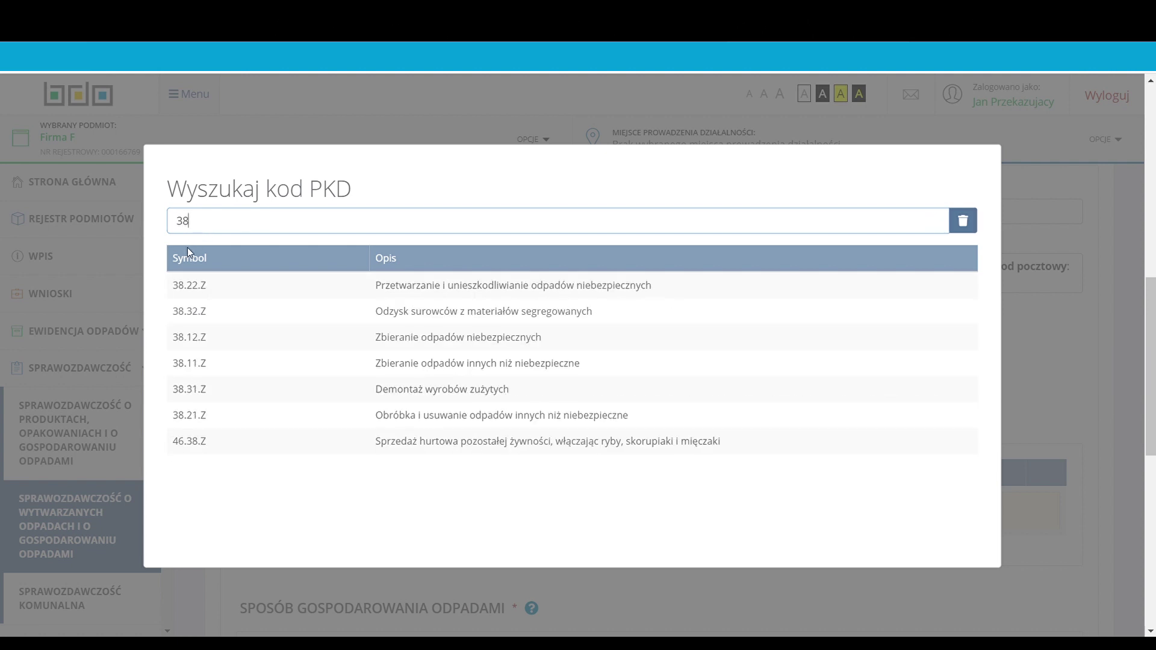
click(242, 365)
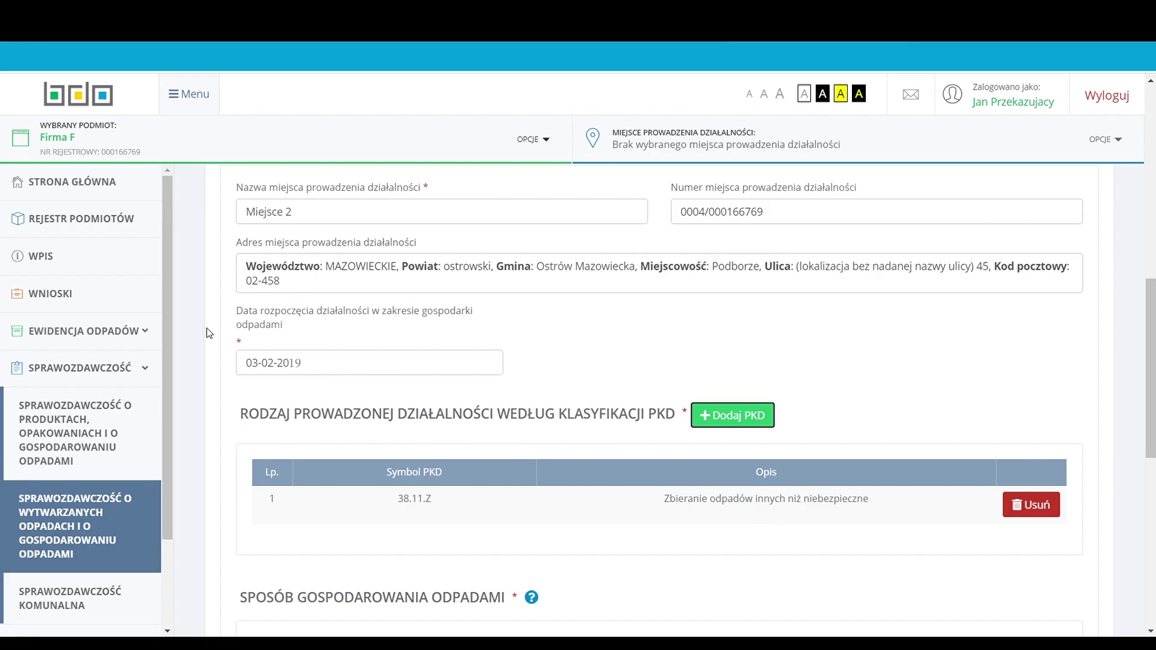
Mark Zbieranie as the waste management method and save the place of business entry
scroll(209, 333, down, 3)
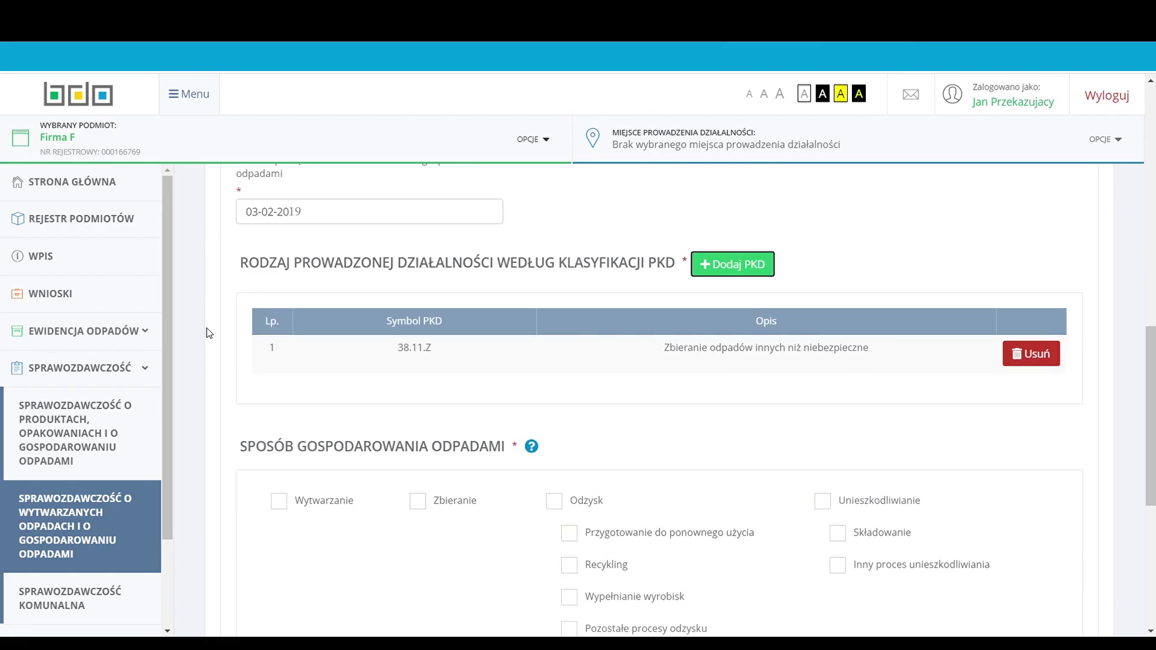
scroll(209, 333, down, 3)
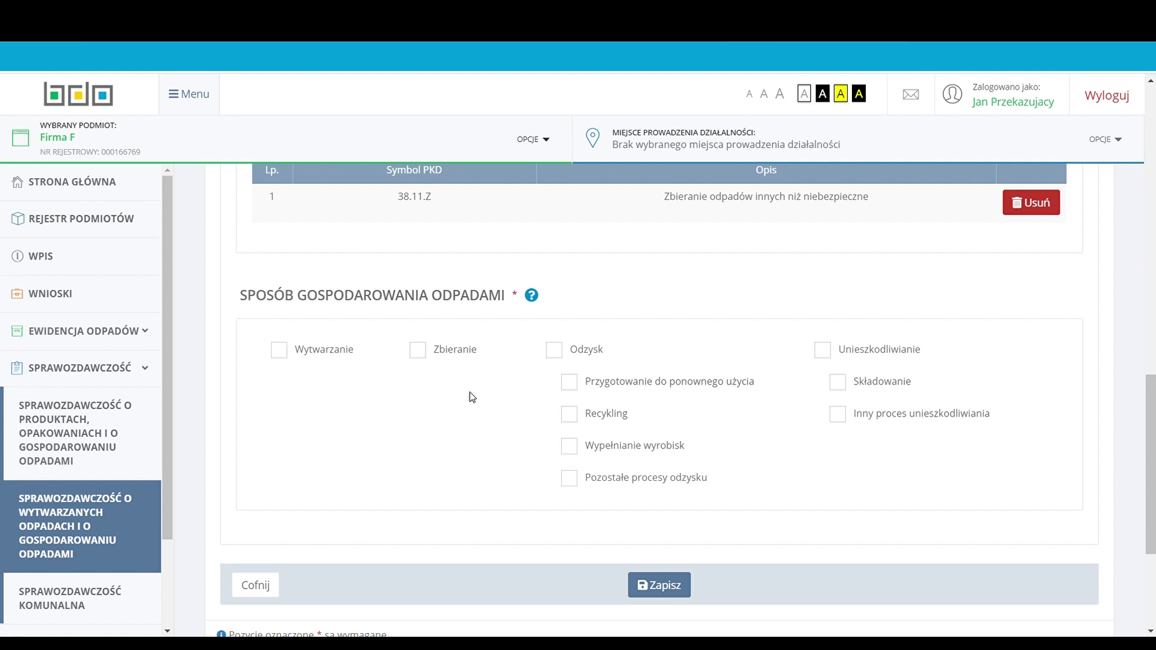
click(421, 356)
scroll(761, 576, down, 2)
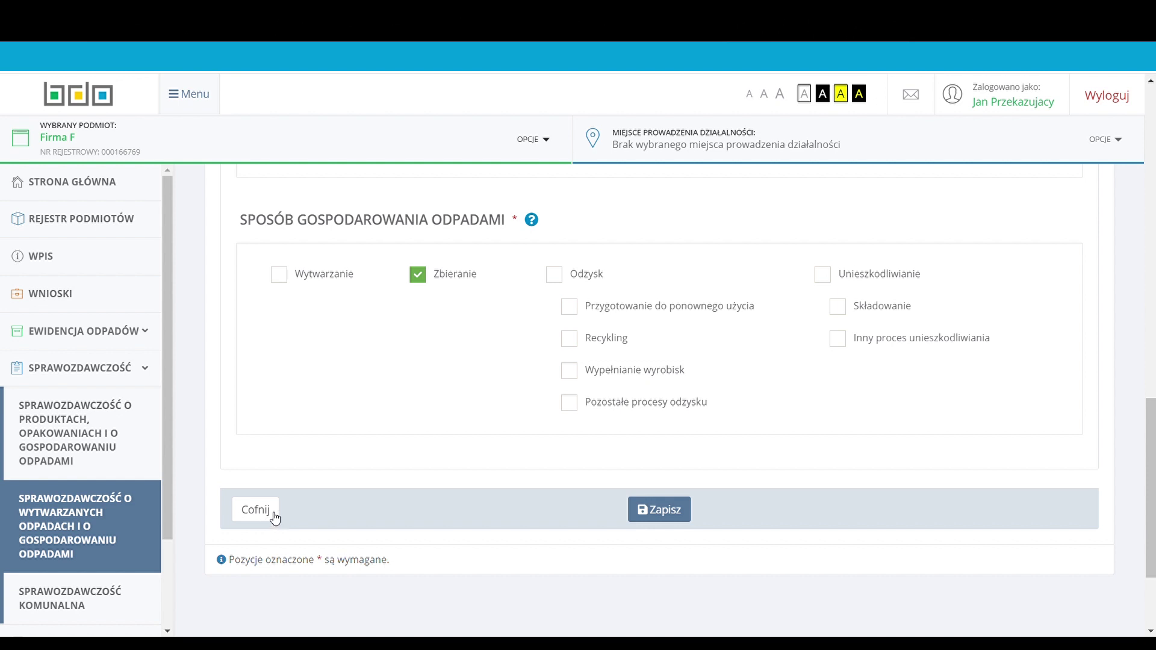
click(666, 512)
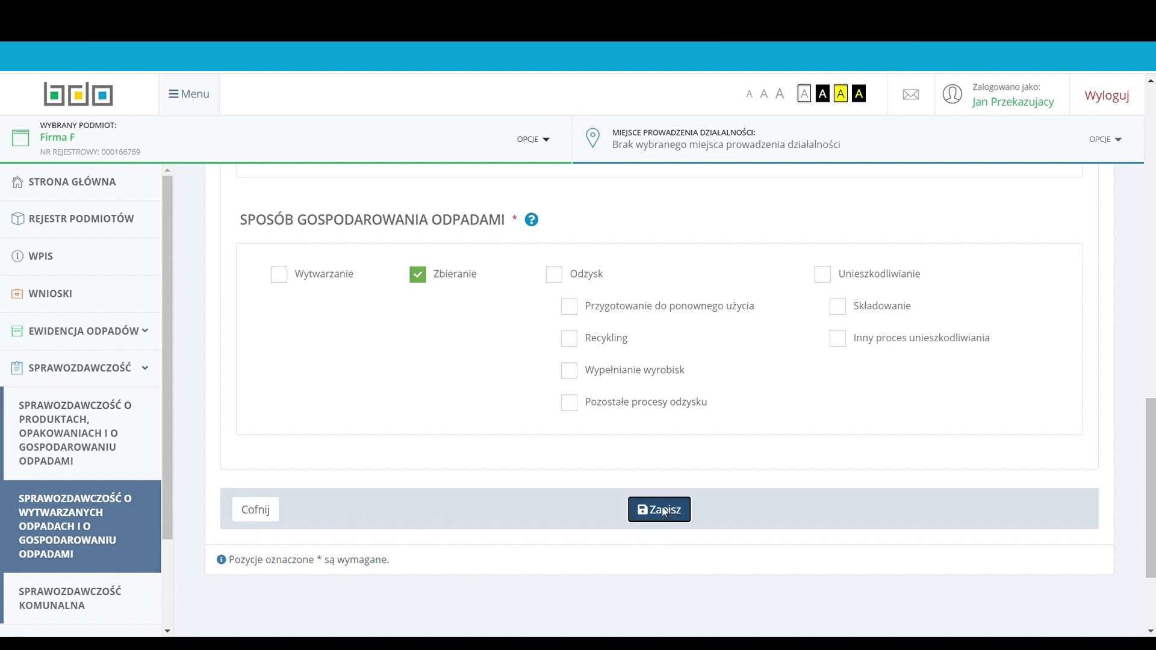
Open the list of installations for the Miejsce 2 place of business
scroll(216, 435, down, 6)
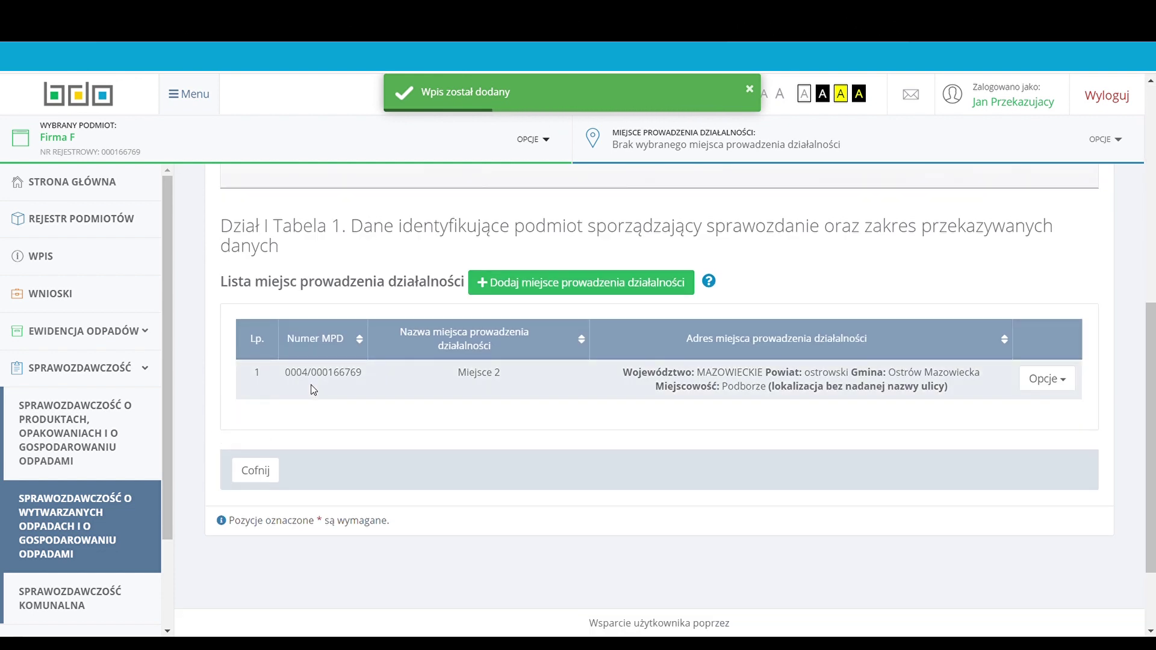
scroll(320, 383, down, 1)
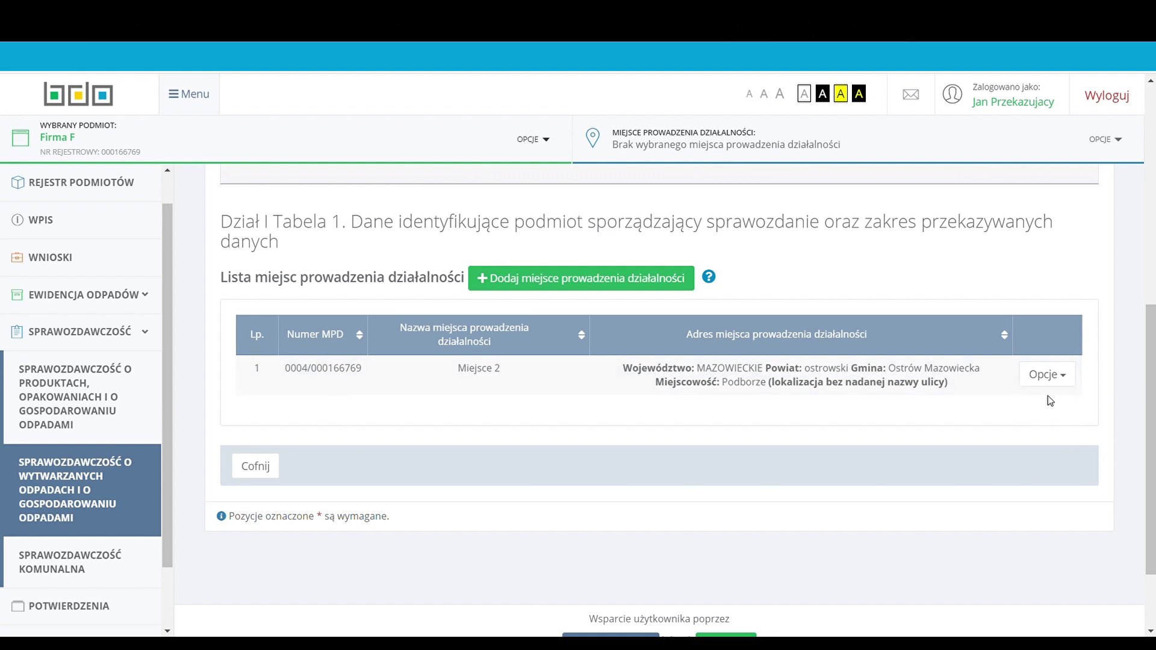
click(1054, 379)
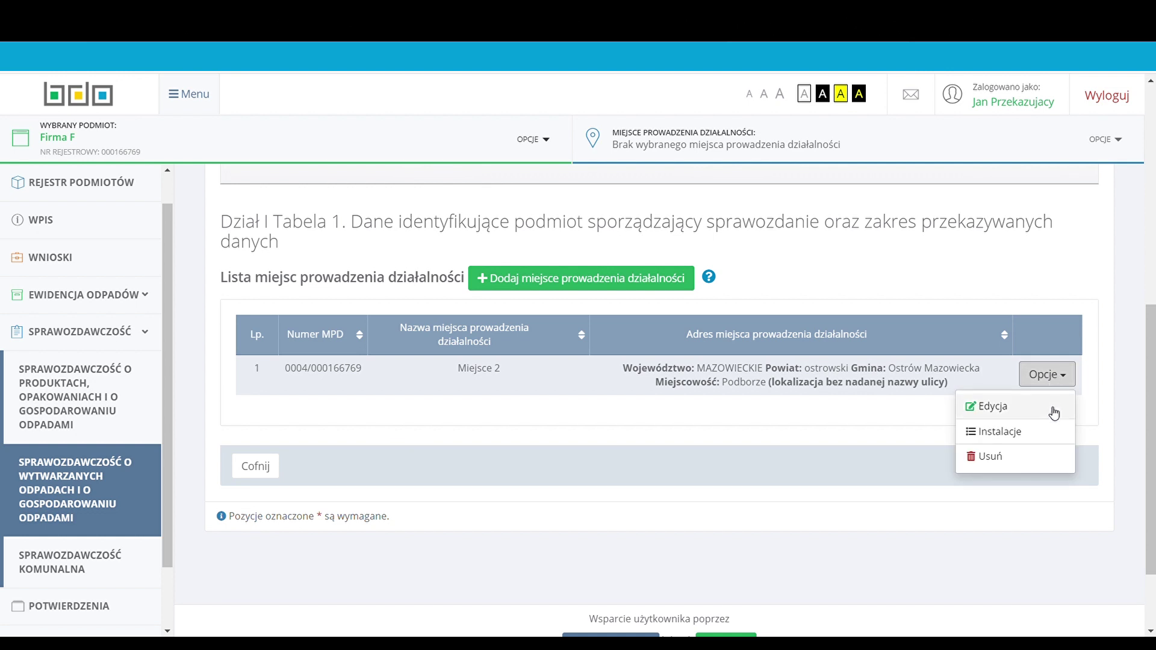
click(1050, 443)
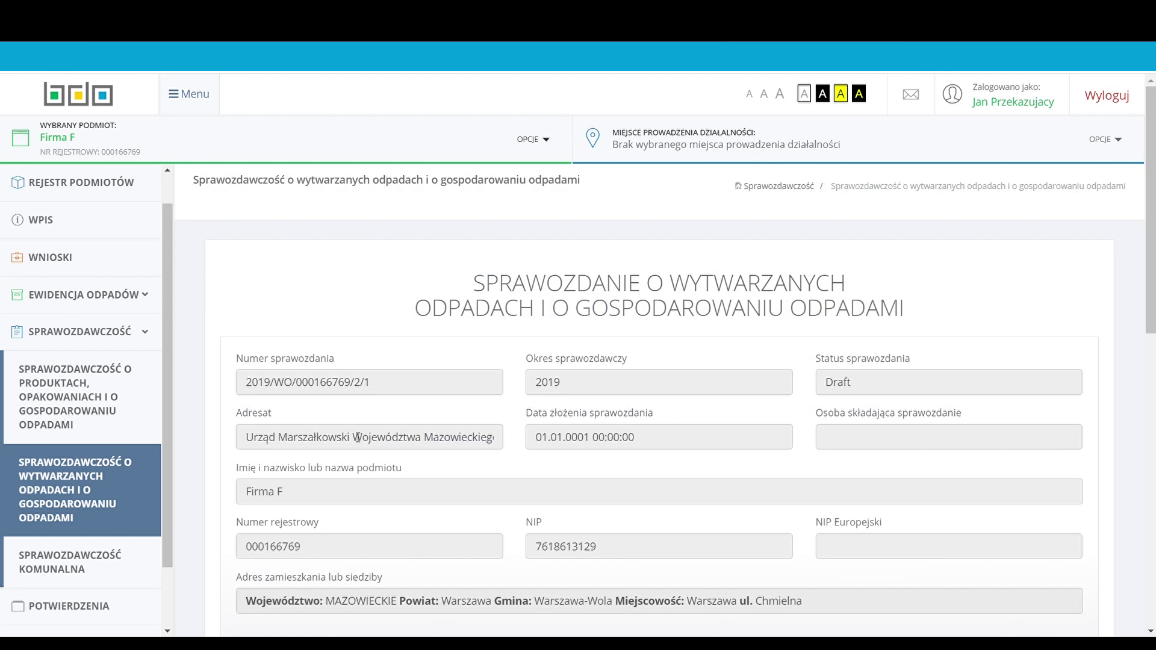
scroll(215, 425, down, 5)
scroll(215, 424, down, 4)
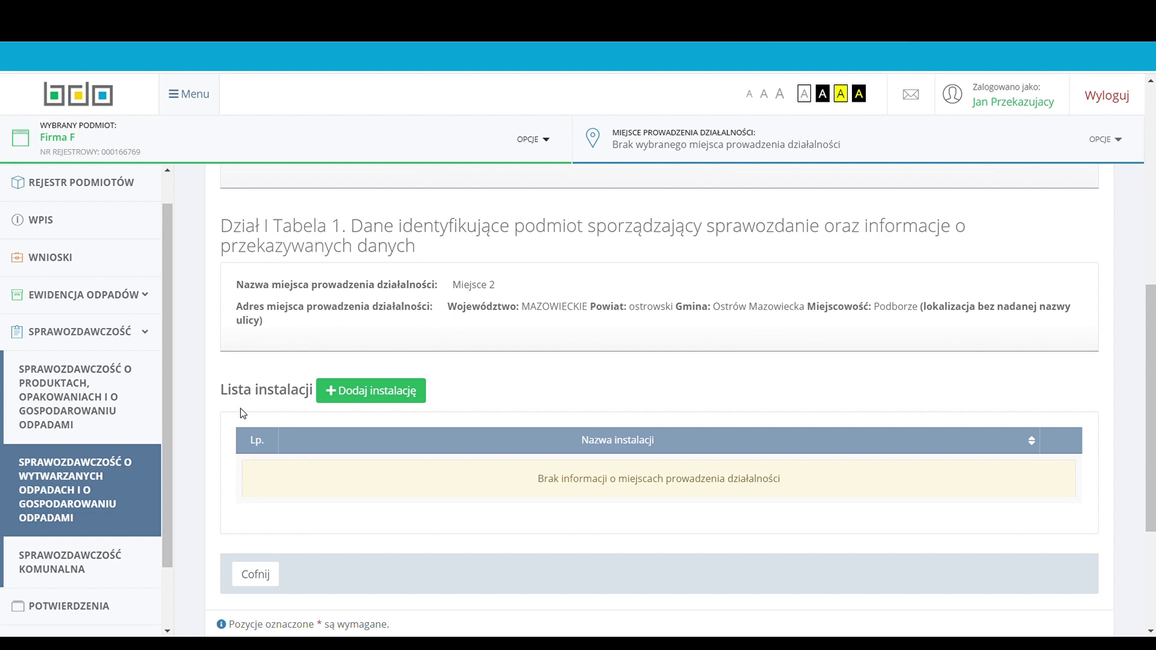
Add an installation named "Instalacja 1" to Miejsce 2 and save it
click(380, 393)
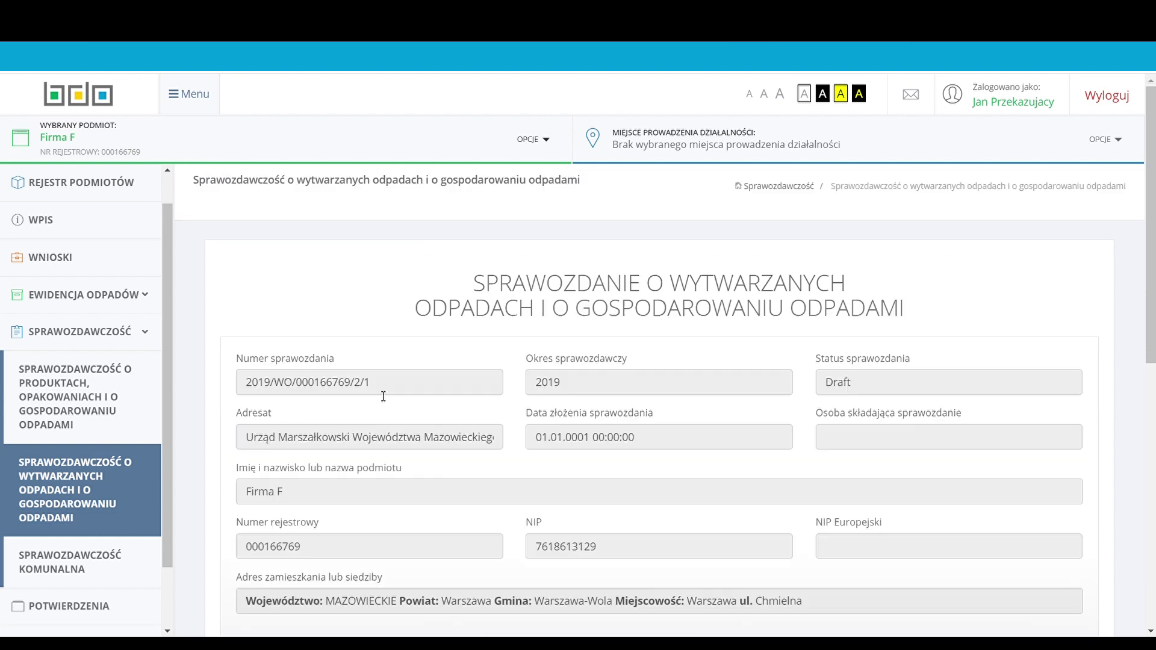
scroll(223, 390, down, 6)
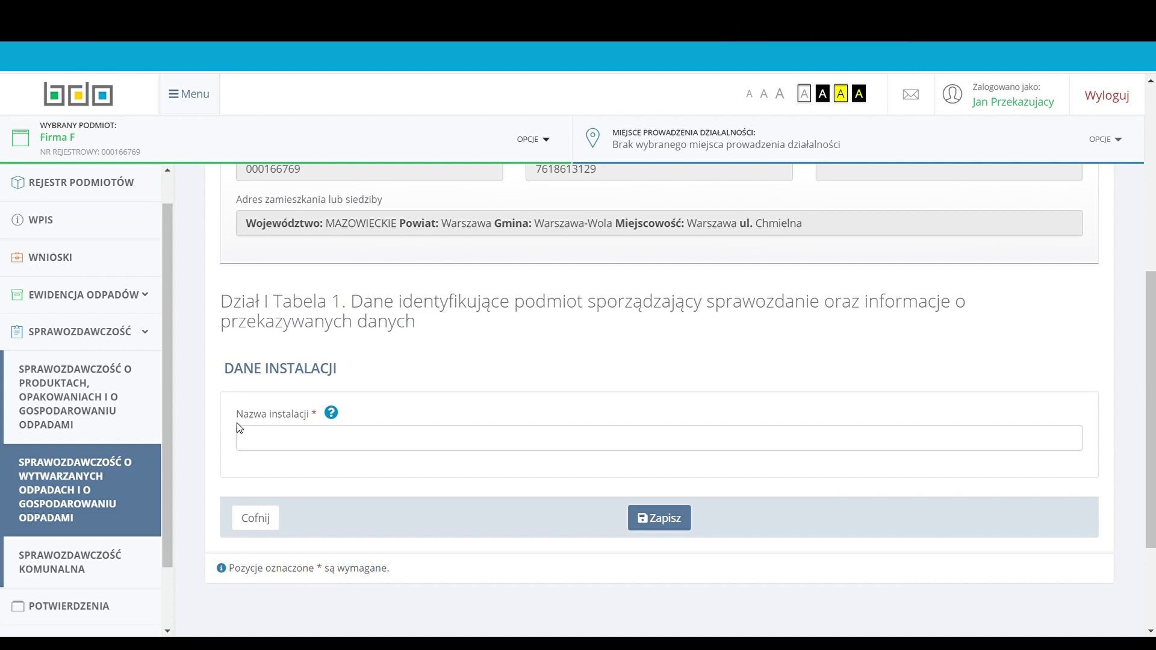
click(259, 444)
click(267, 473)
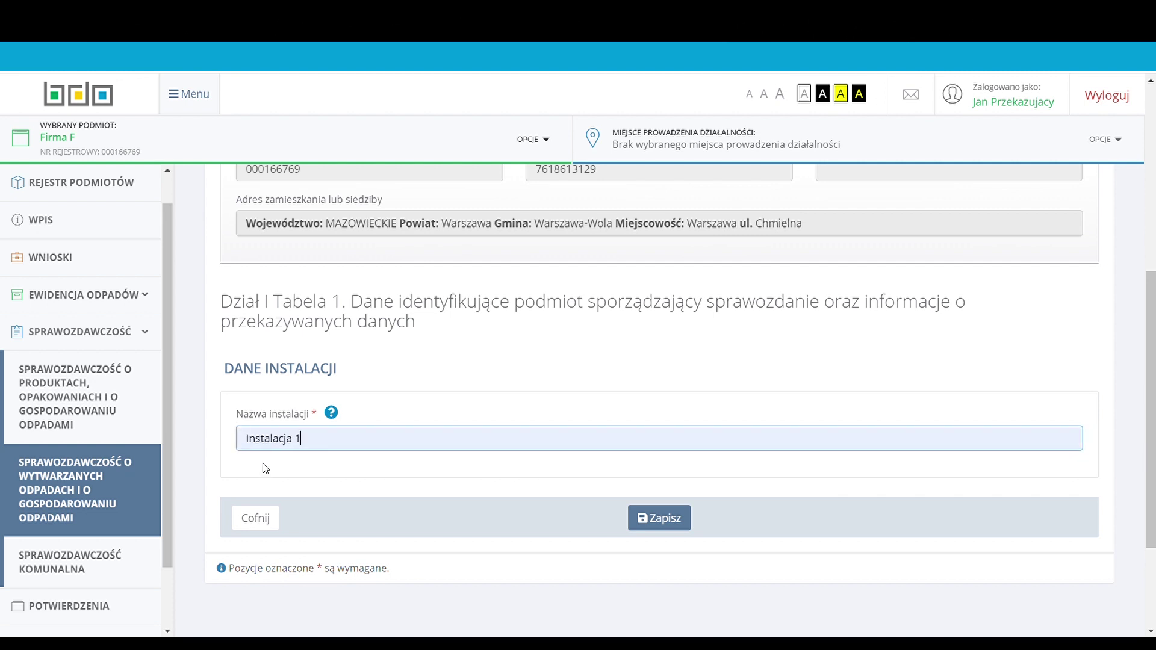
click(661, 519)
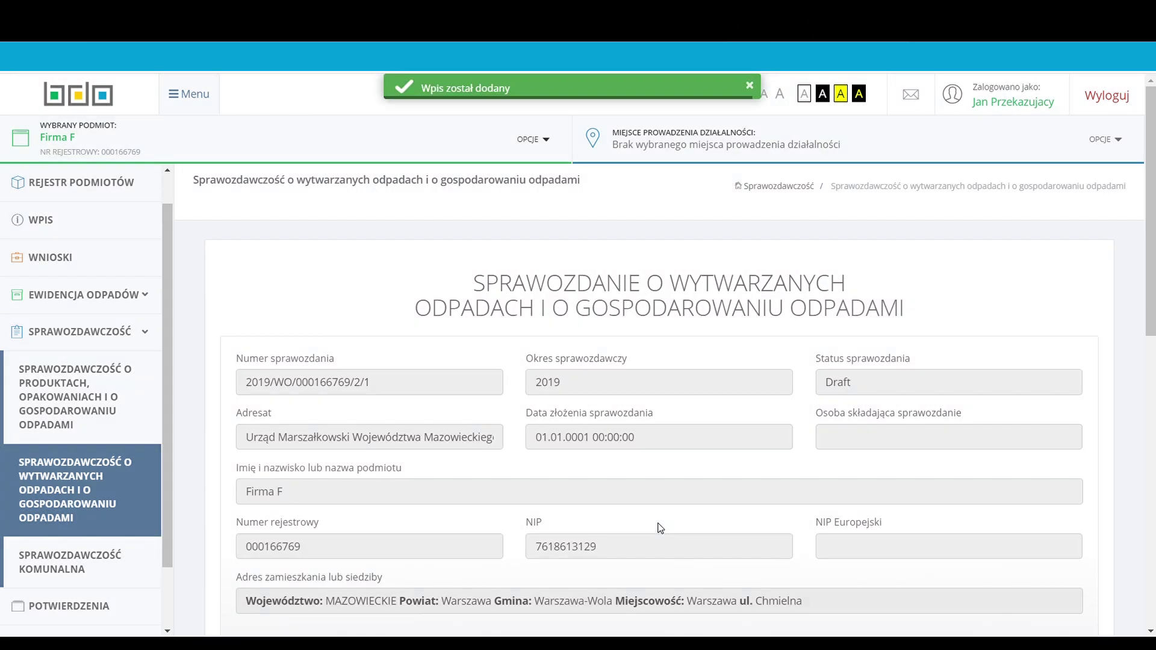
Add a second installation named "Składowisko 1" to Miejsce 2 and save it
scroll(212, 469, down, 4)
scroll(210, 469, down, 4)
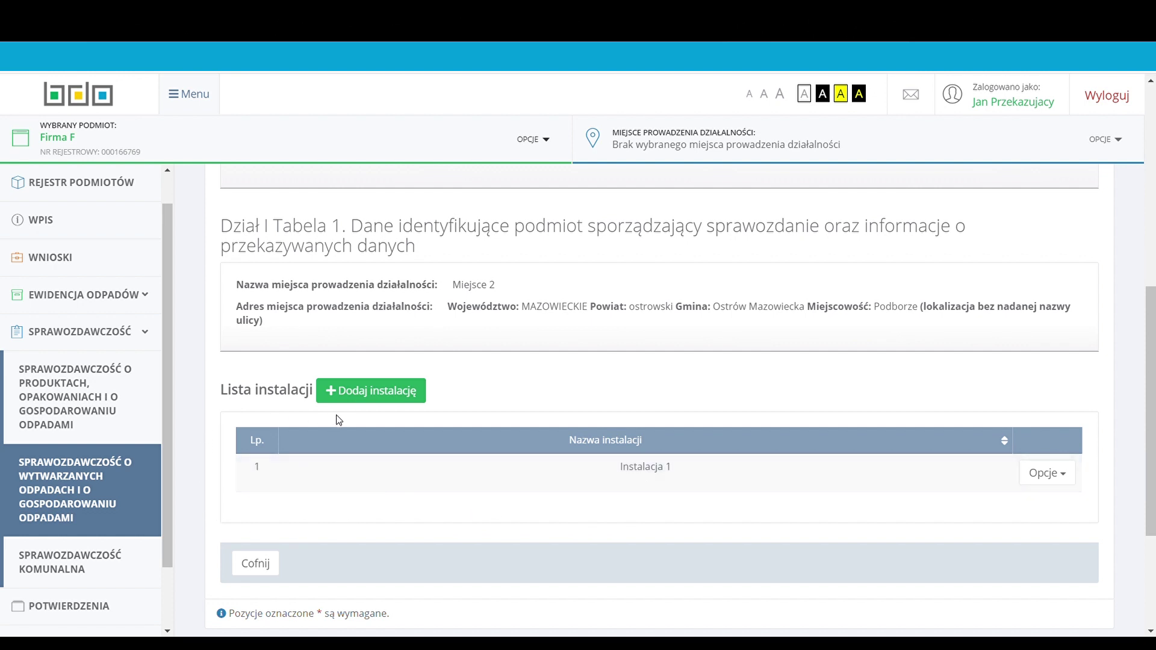
click(370, 391)
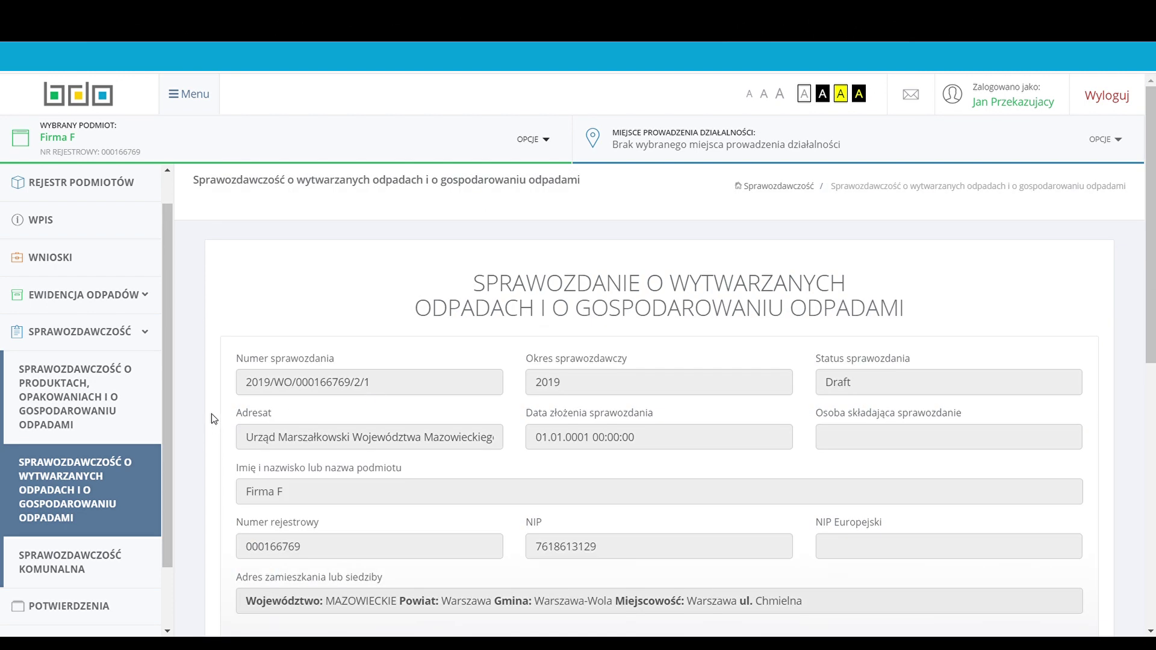
scroll(211, 414, down, 3)
scroll(211, 414, down, 5)
click(278, 373)
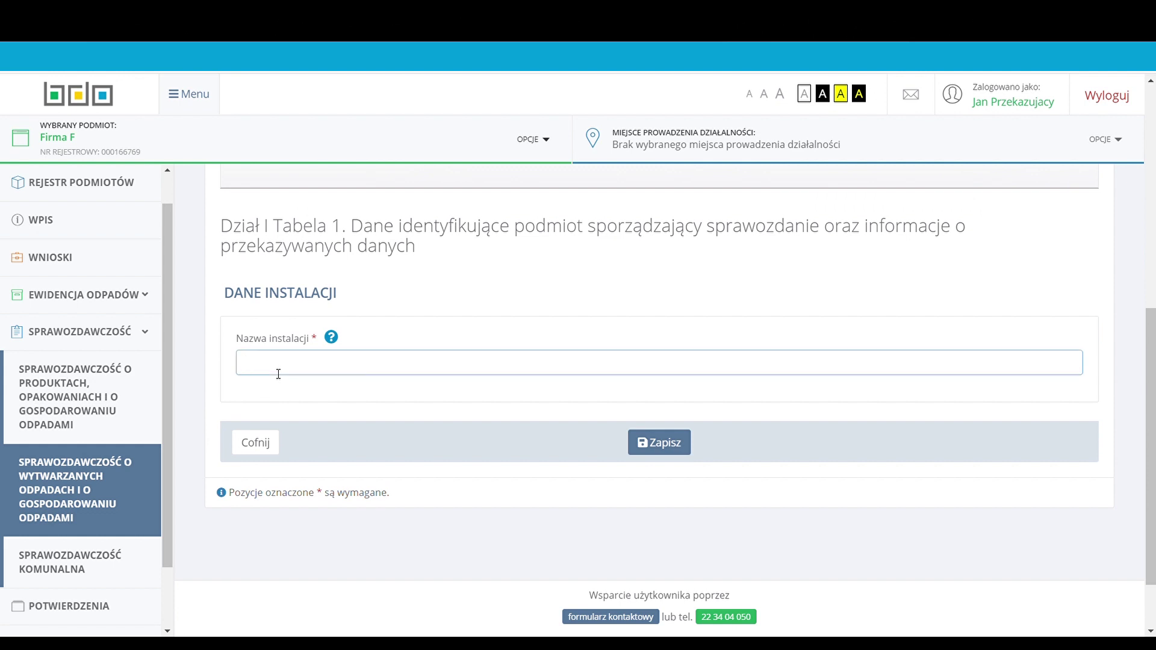
click(281, 418)
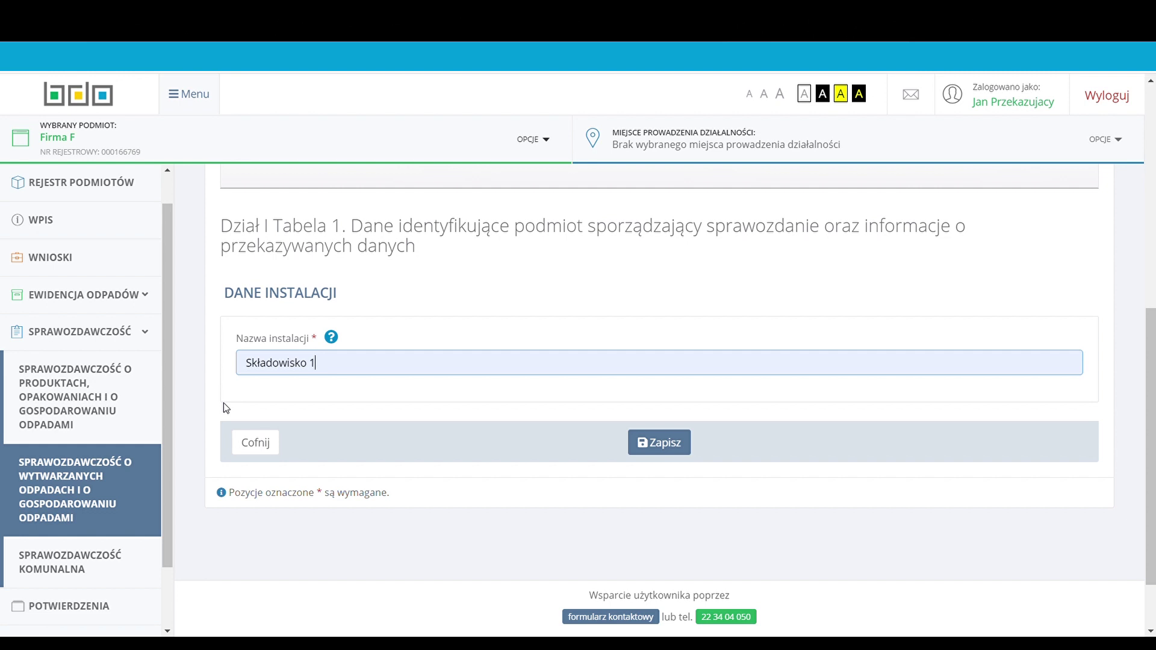
click(660, 443)
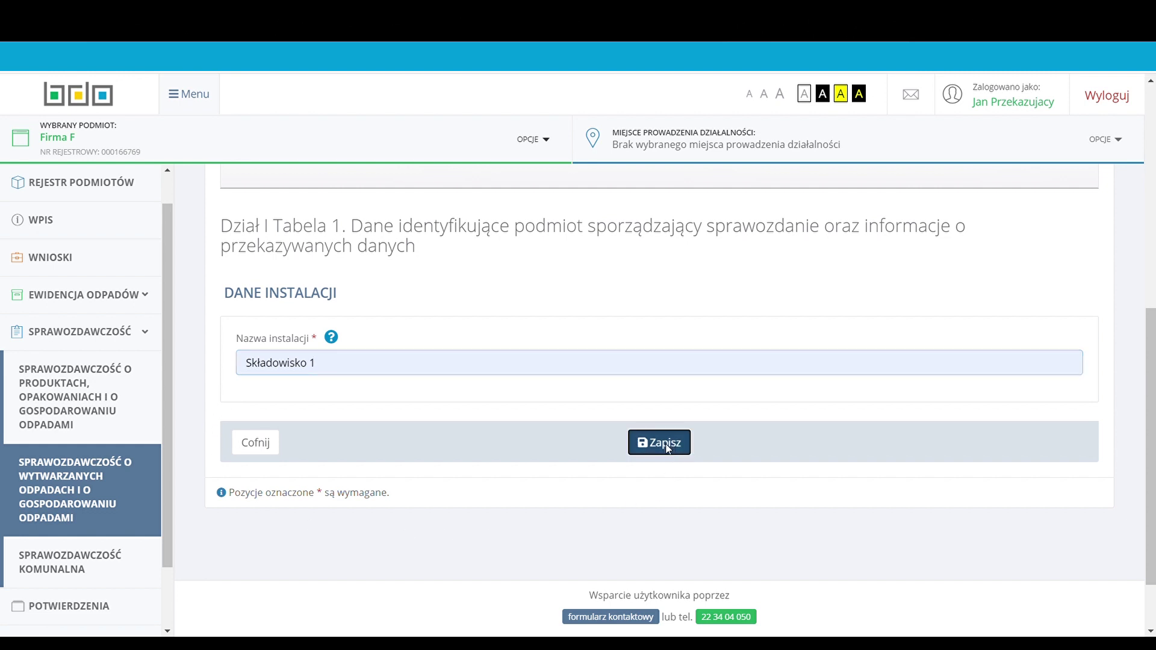
Check which options are available for the Składowisko 1 entry in the installations list
scroll(210, 432, down, 10)
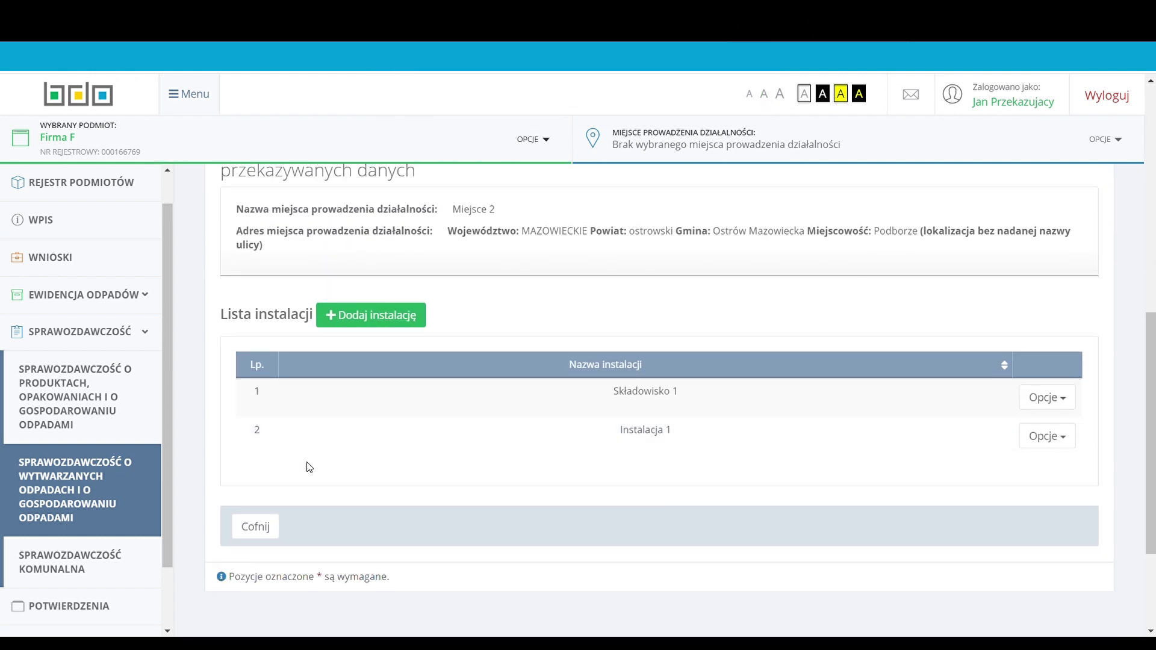
click(1063, 400)
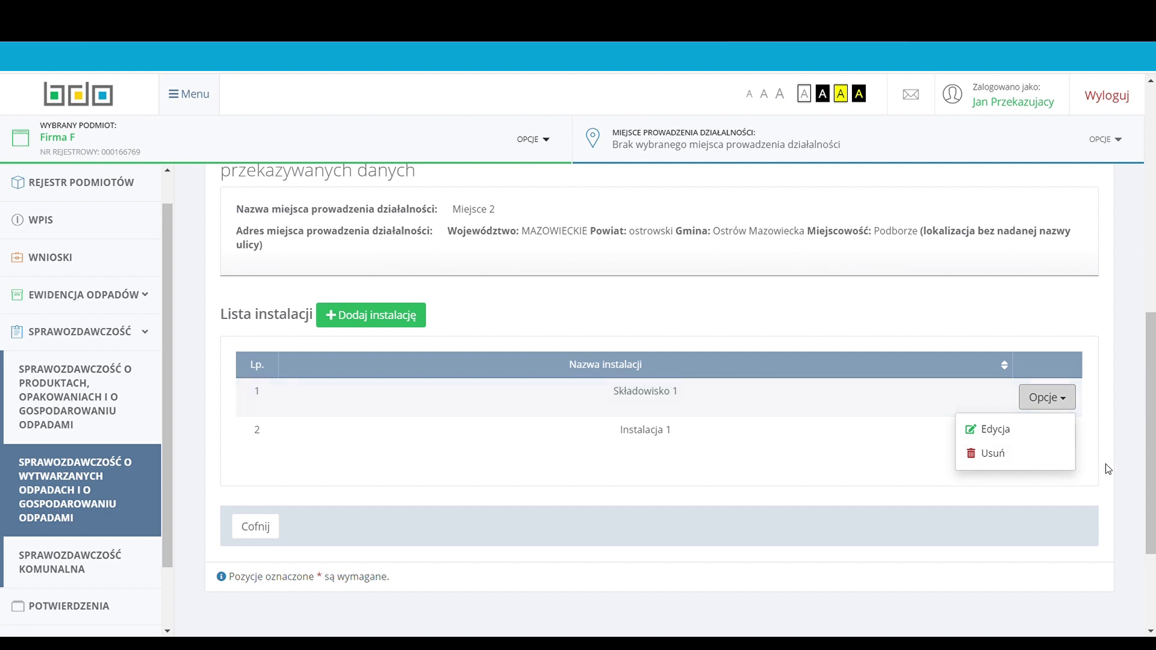
click(1119, 453)
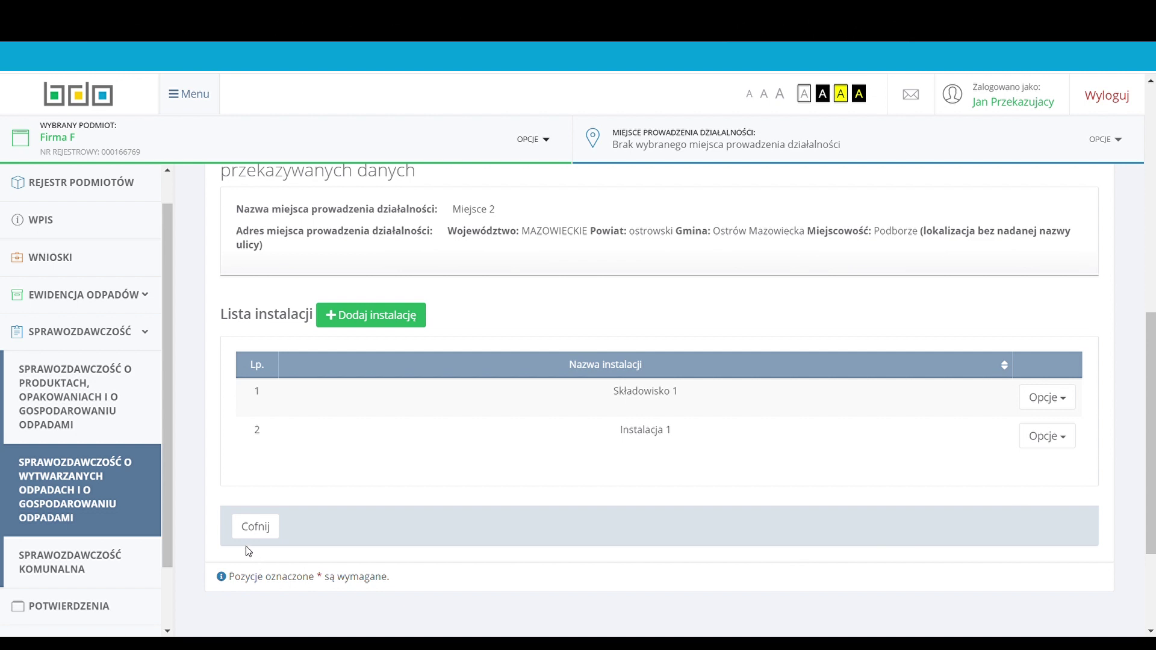
Return from the installations through the places of business list to the report's overview of sections and tables
click(254, 529)
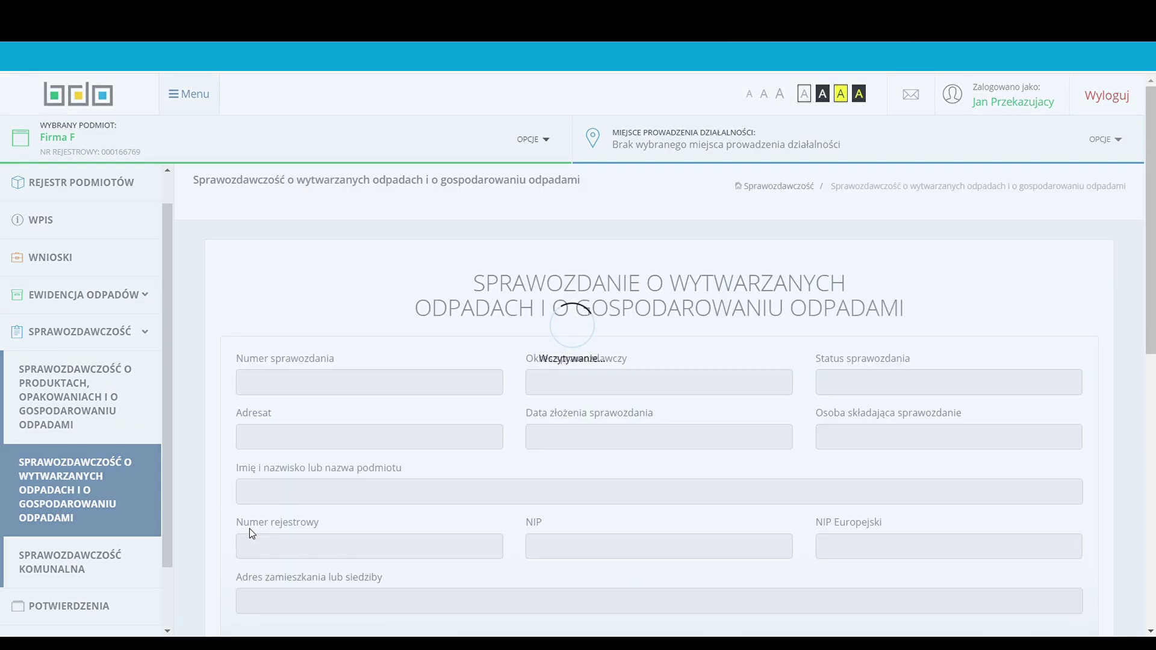
scroll(209, 514, down, 8)
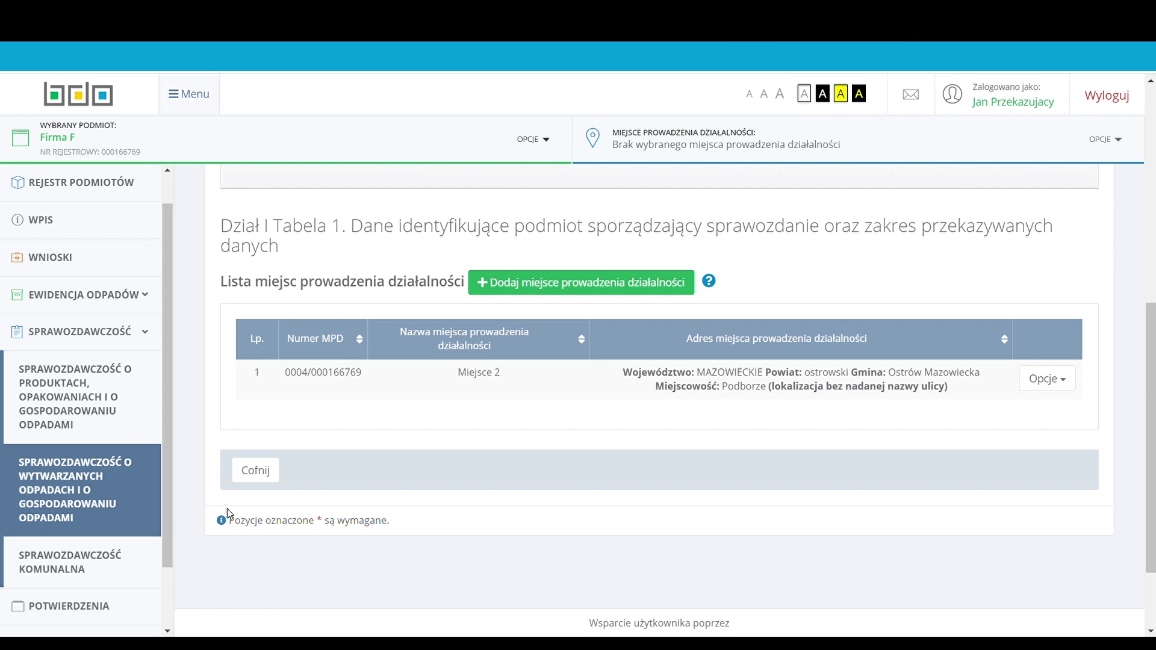
click(256, 471)
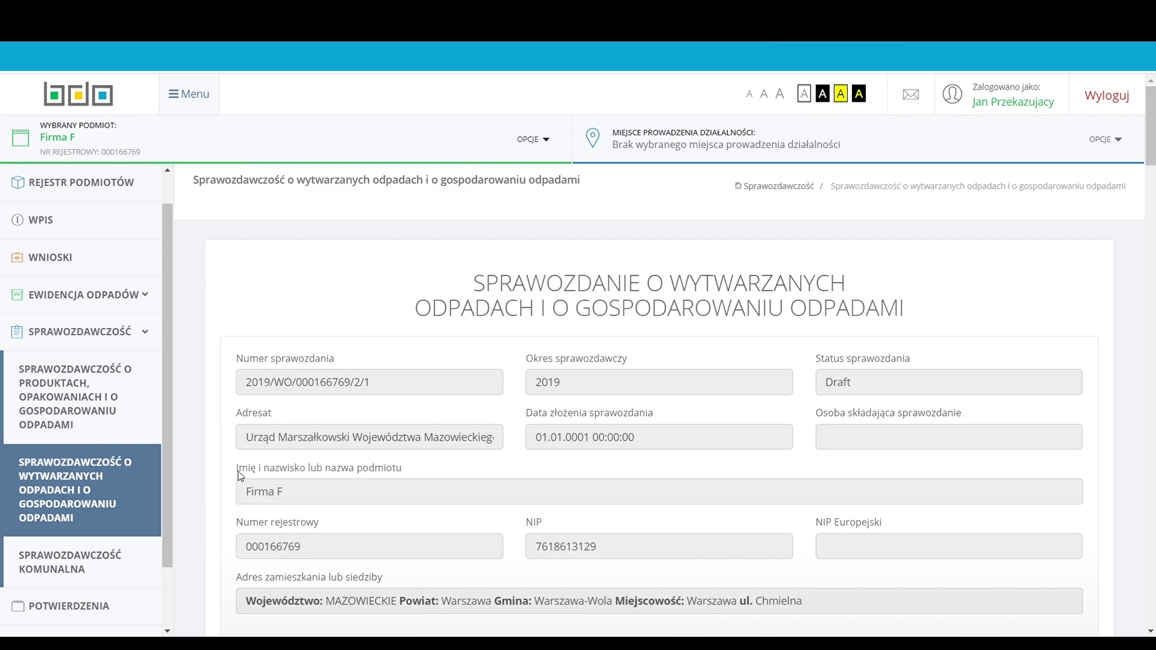
scroll(214, 476, down, 4)
scroll(212, 471, down, 3)
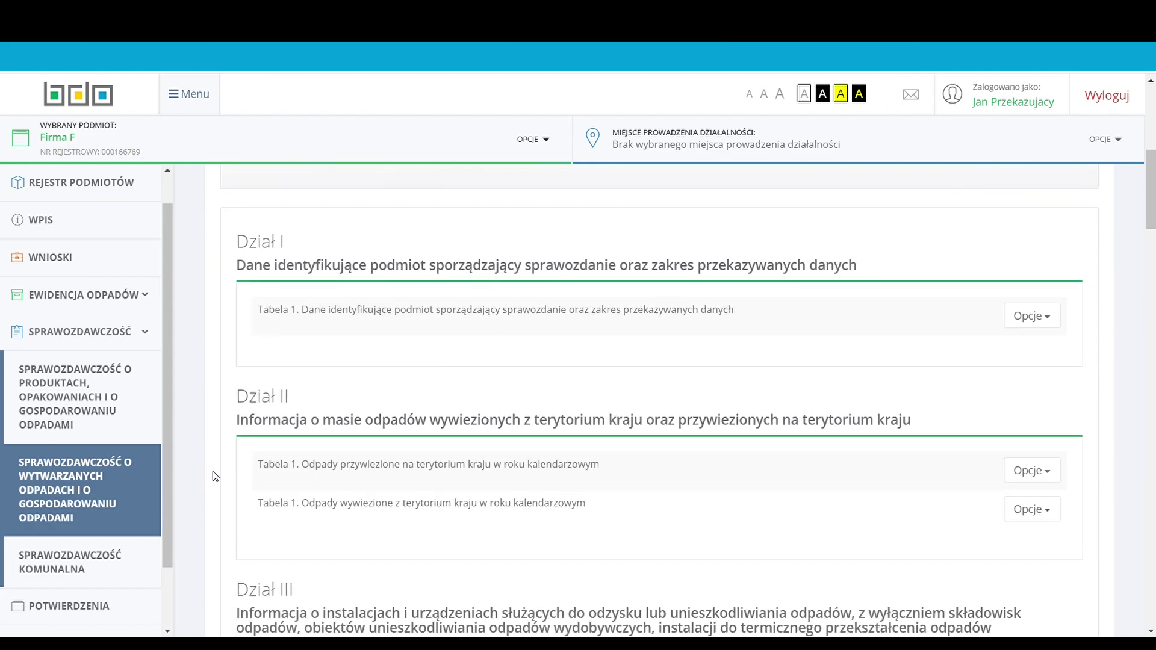